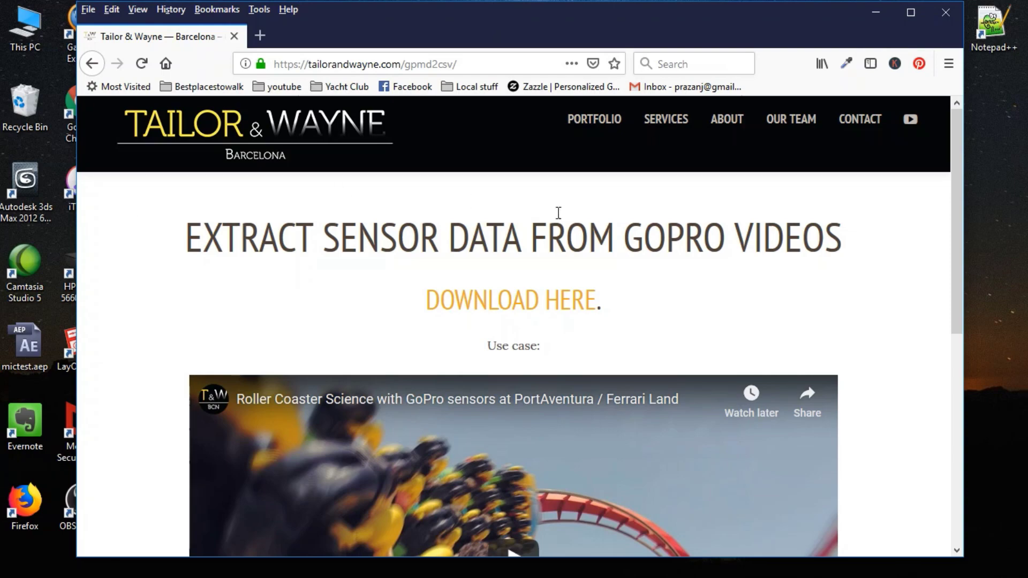
Step: Download GPMD2CSV.zip into the desktop's gopro folder and move the browser window aside to uncover the desktop
{"action": "left_click", "coordinate": [509, 303]}
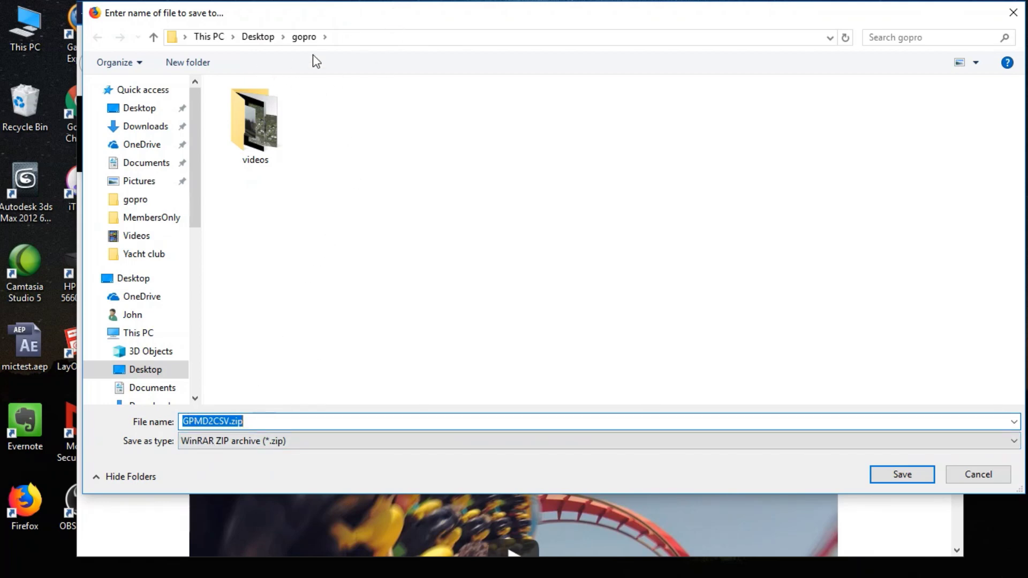
{"action": "left_click", "coordinate": [907, 474]}
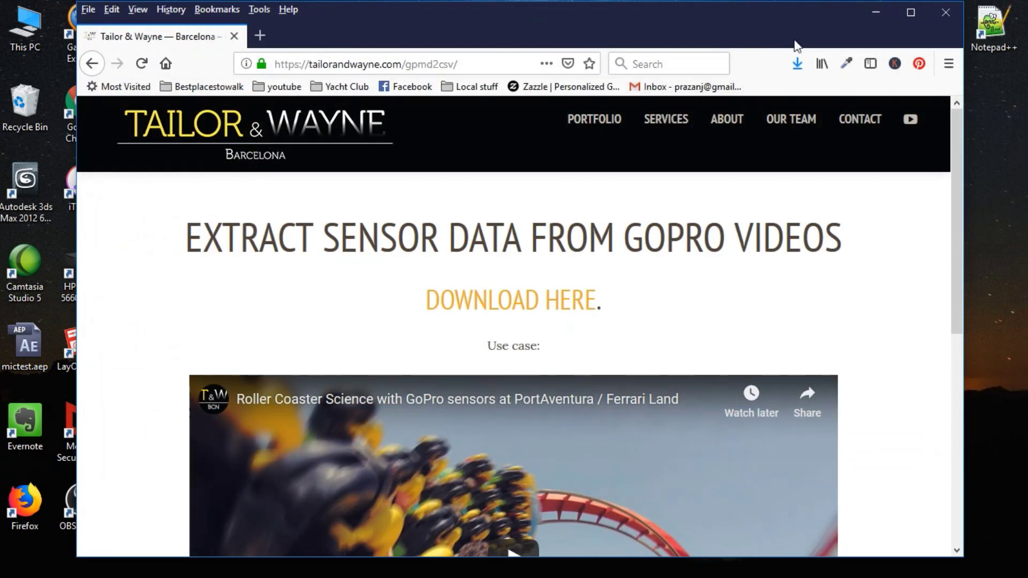
{"action": "left_click_drag", "start_coordinate": [686, 14], "coordinate": [484, 31]}
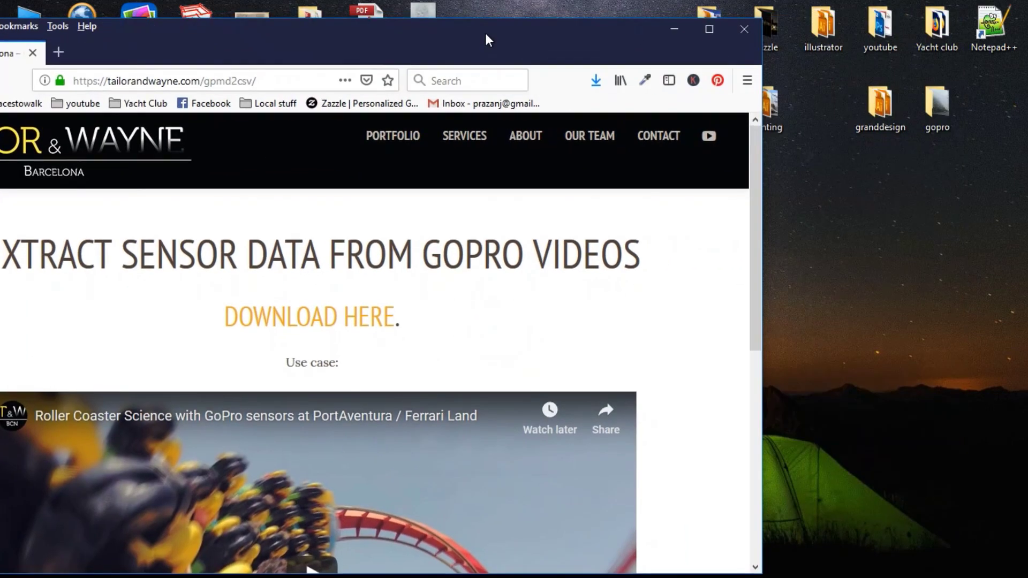
Step: Open the gopro folder on the desktop and reposition its window to show the downloaded archive
{"action": "double_click", "coordinate": [940, 104]}
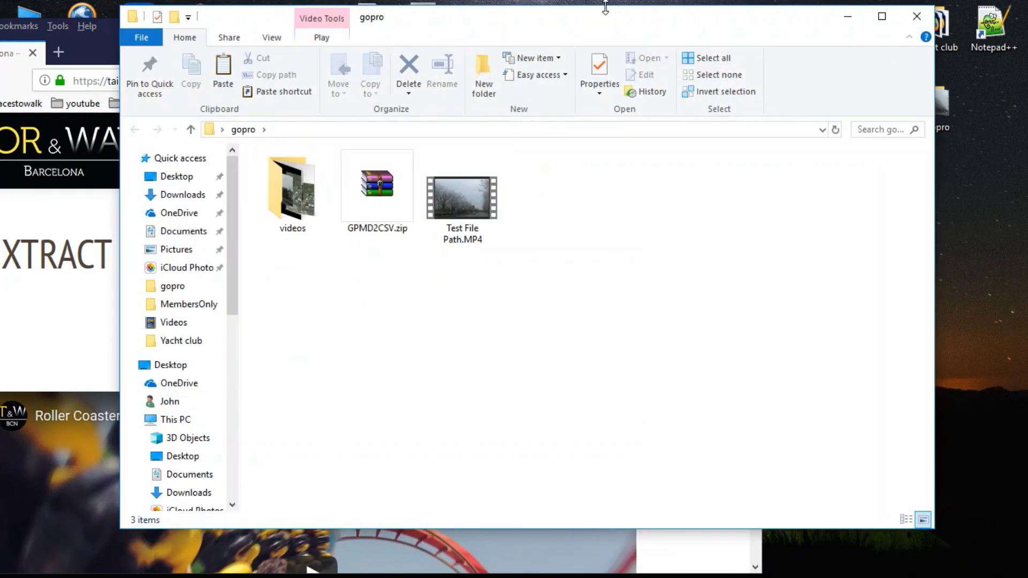
{"action": "left_click_drag", "start_coordinate": [581, 28], "coordinate": [559, 45]}
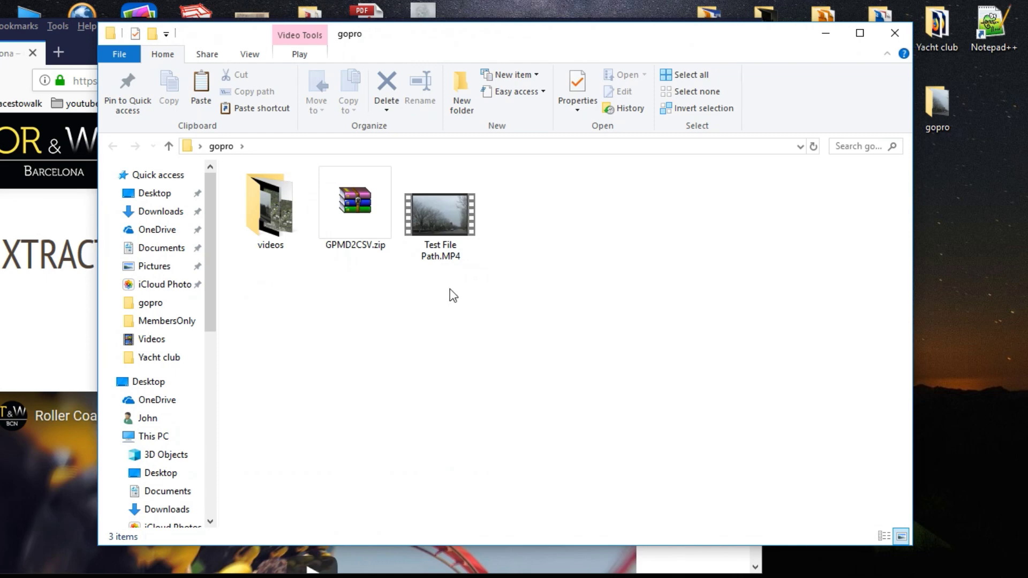
{"action": "left_click", "coordinate": [349, 188]}
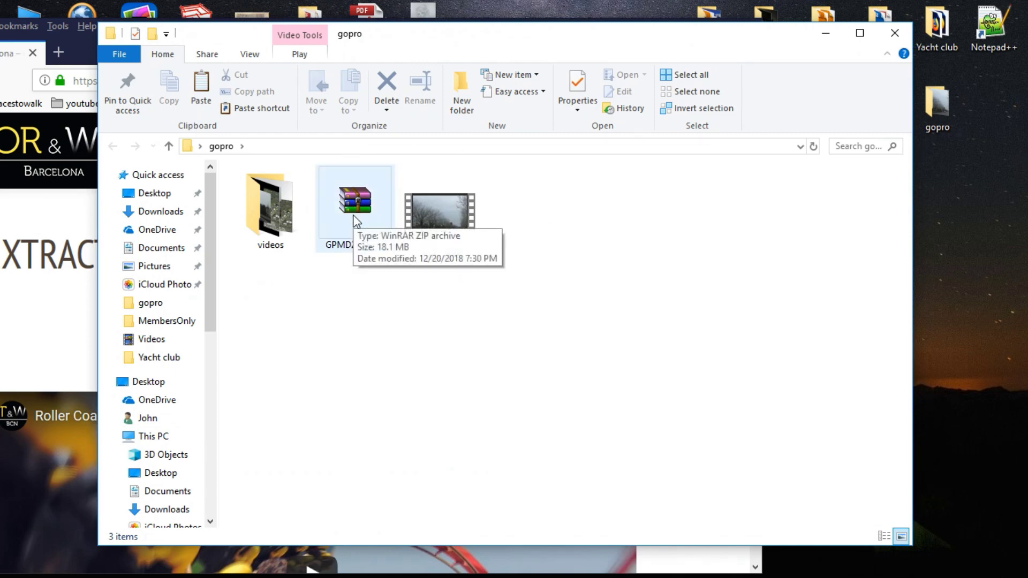
{"action": "left_click", "coordinate": [345, 273]}
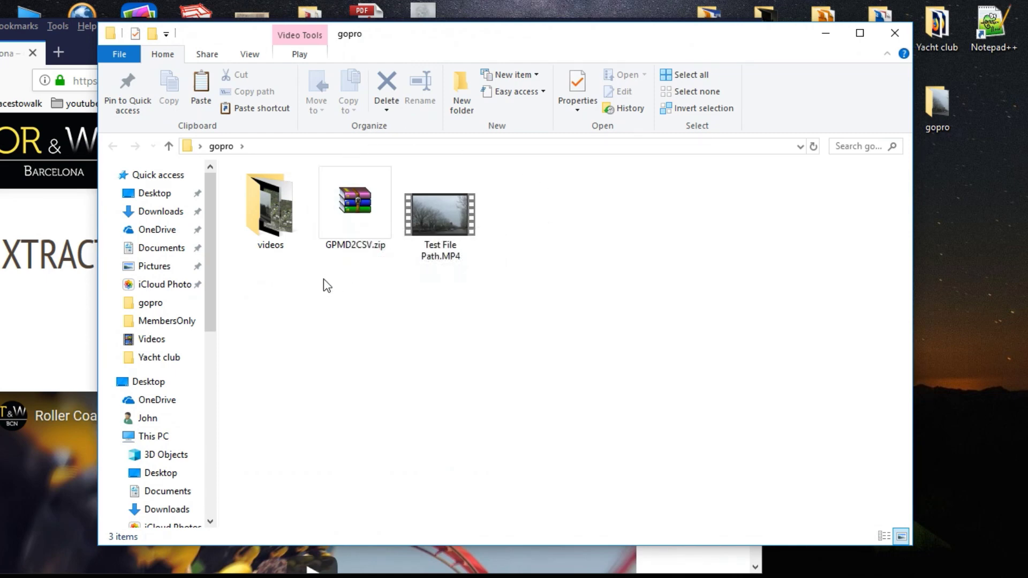
Step: Extract GPMD2CSV.zip with WinRAR into a GPMD2CSV subfolder of the gopro folder and close the archive
{"action": "double_click", "coordinate": [354, 201]}
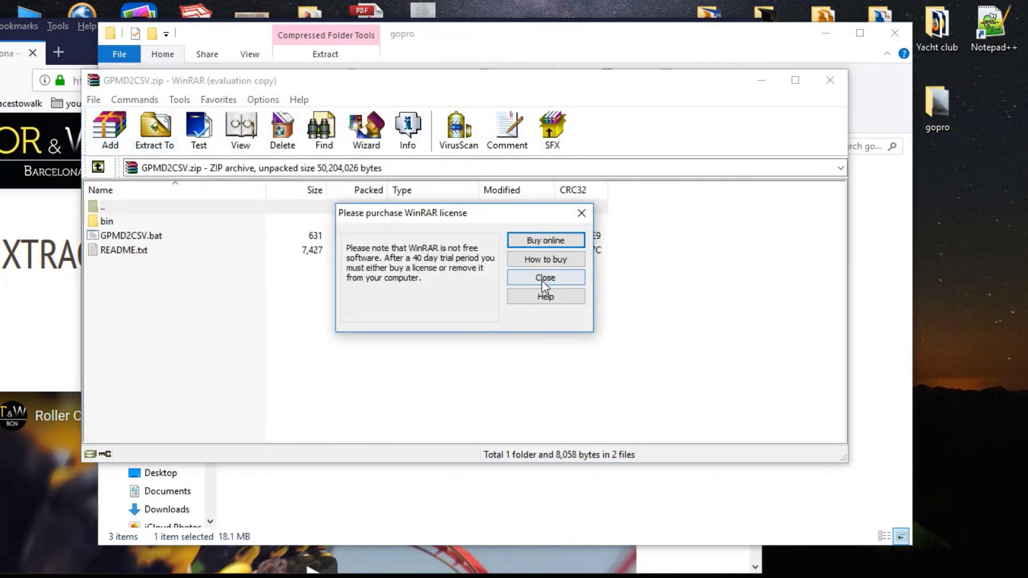
{"action": "left_click", "coordinate": [538, 283]}
{"action": "left_click", "coordinate": [152, 138]}
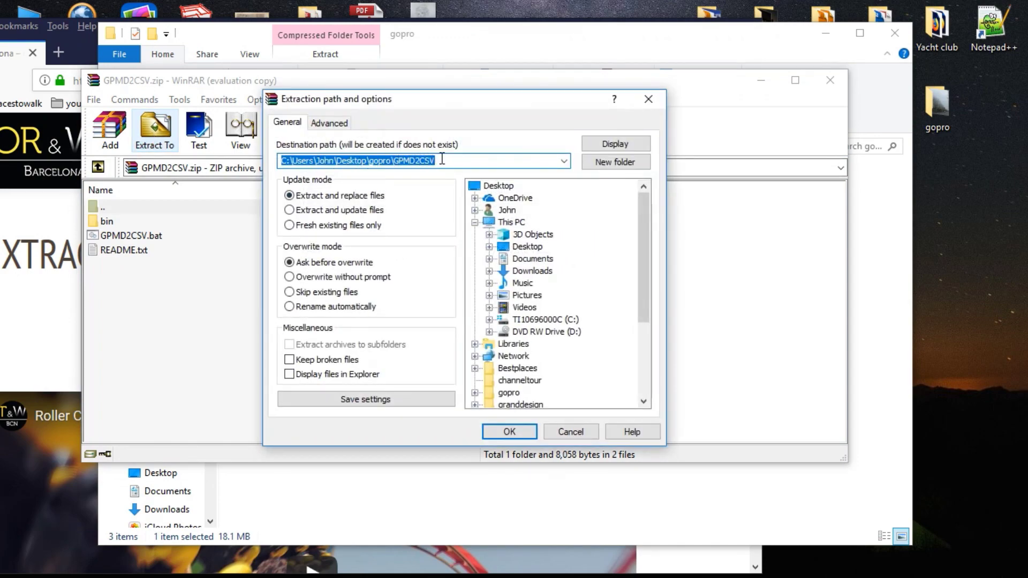
{"action": "left_click", "coordinate": [508, 433]}
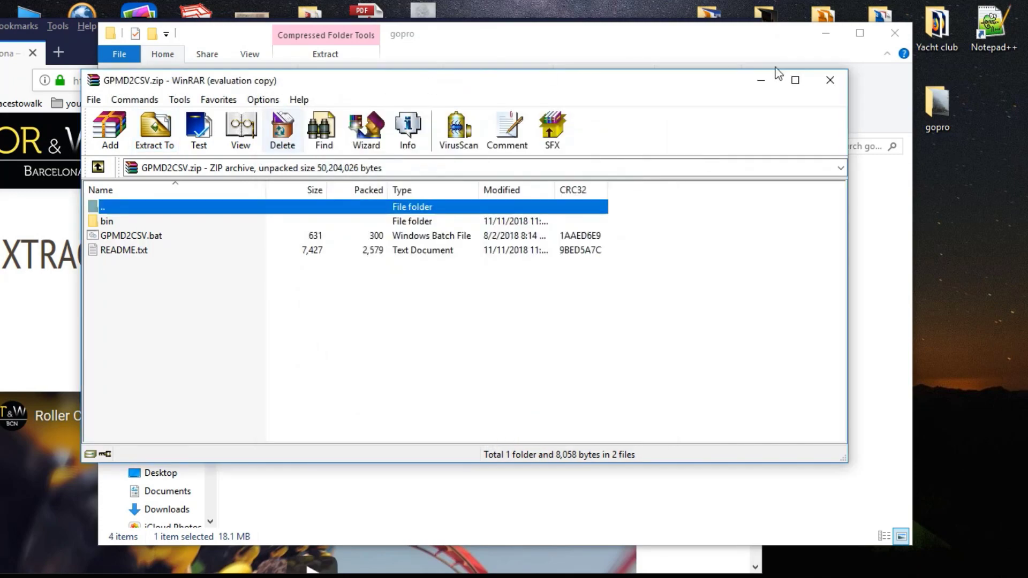
{"action": "left_click", "coordinate": [830, 80]}
Step: Open the extracted GPMD2CSV folder and reposition its window so the desktop's gopro folder stays reachable
{"action": "left_click_drag", "start_coordinate": [601, 35], "coordinate": [613, 40]}
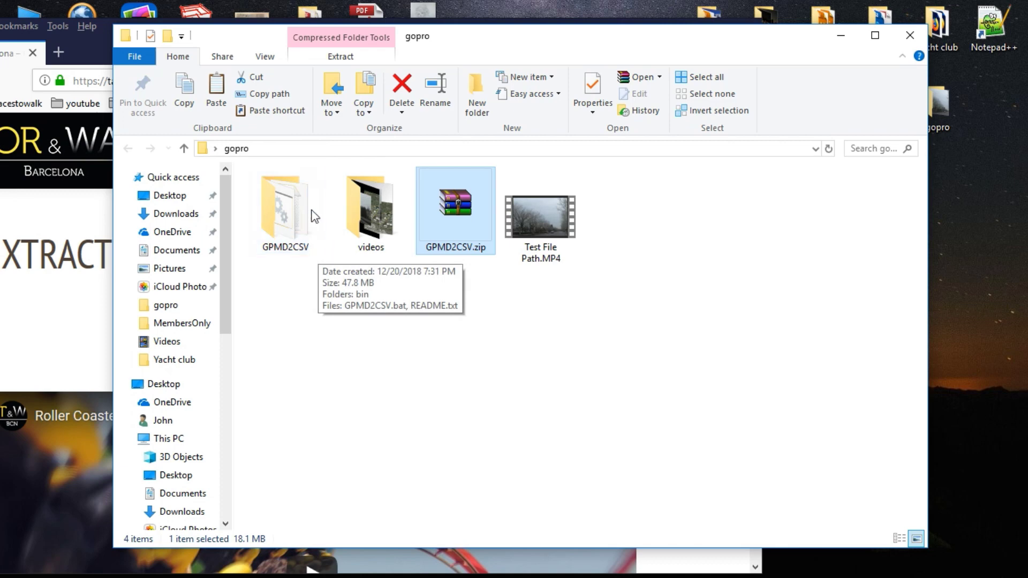
{"action": "double_click", "coordinate": [269, 202]}
{"action": "left_click_drag", "start_coordinate": [482, 41], "coordinate": [532, 59]}
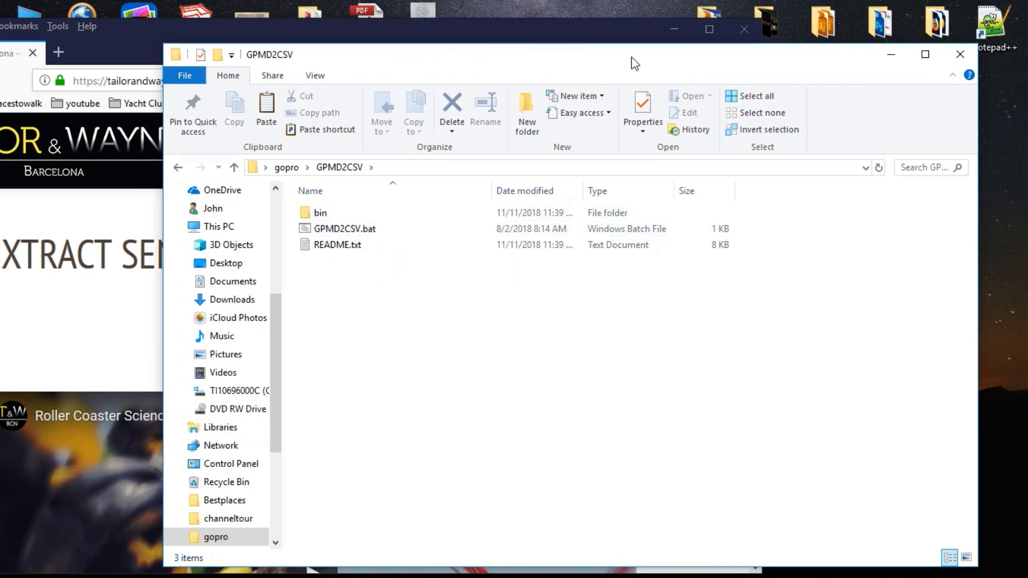
{"action": "left_click_drag", "start_coordinate": [630, 57], "coordinate": [543, 68]}
Step: Open the gopro folder in a second window beside the first and move Test File Path.MP4 into the GPMD2CSV folder
{"action": "double_click", "coordinate": [936, 101]}
{"action": "left_click_drag", "start_coordinate": [530, 22], "coordinate": [821, 71]}
{"action": "left_click", "coordinate": [821, 245]}
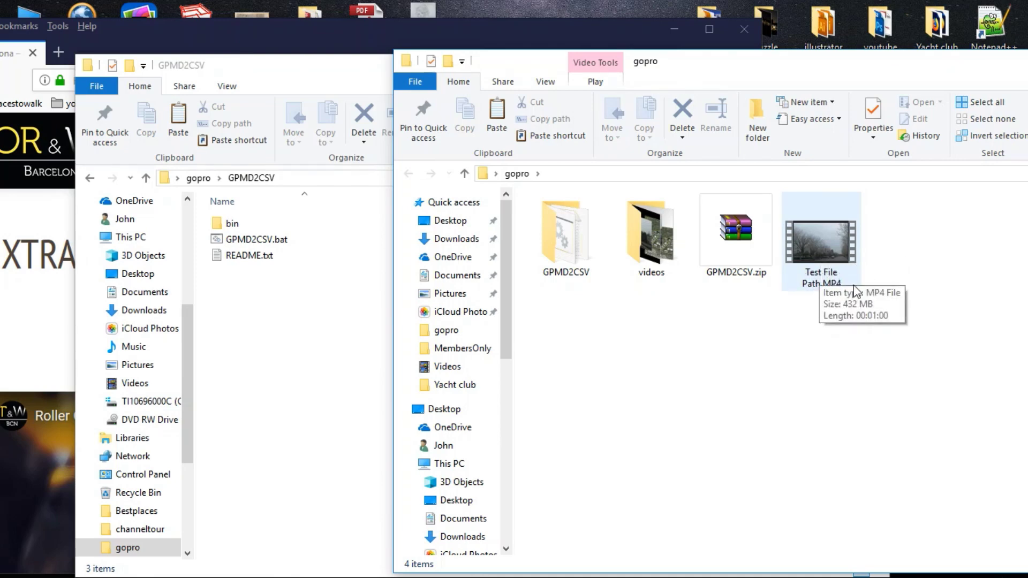
{"action": "left_click", "coordinate": [769, 324]}
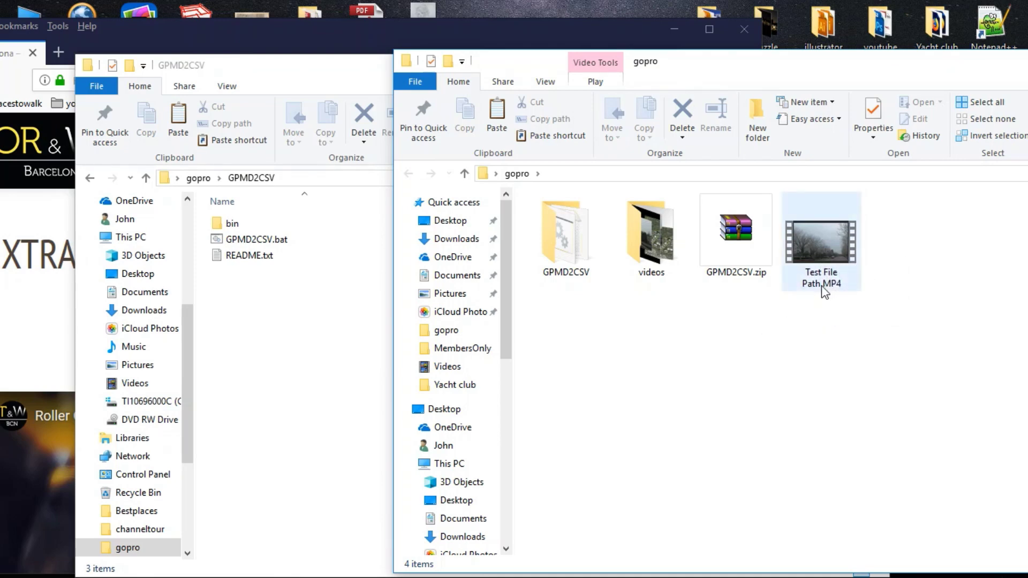
{"action": "mouse_move", "coordinate": [821, 285]}
{"action": "left_click_drag", "start_coordinate": [827, 243], "coordinate": [252, 323]}
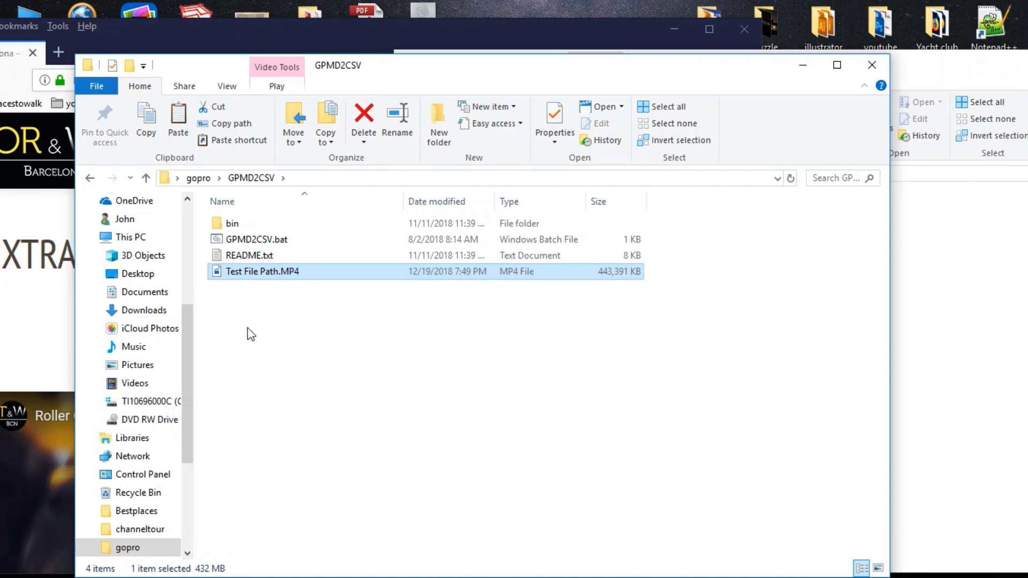
Step: Process Test File Path.MP4 with GPMD2CSV.bat, allowing the batch file to run despite the SmartScreen block
{"action": "left_click_drag", "start_coordinate": [238, 276], "coordinate": [246, 240]}
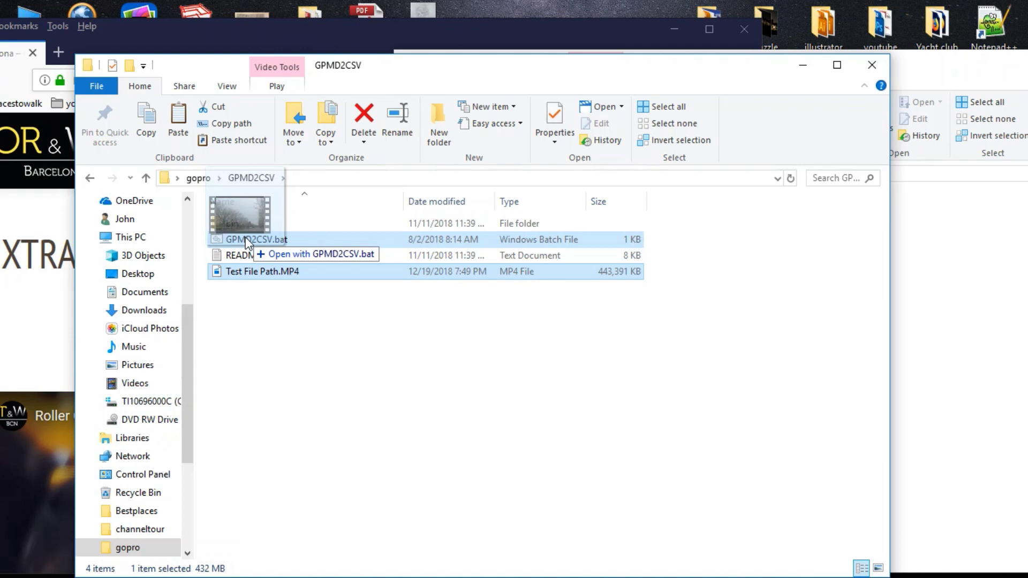
{"action": "left_click_drag", "start_coordinate": [246, 240], "coordinate": [246, 239]}
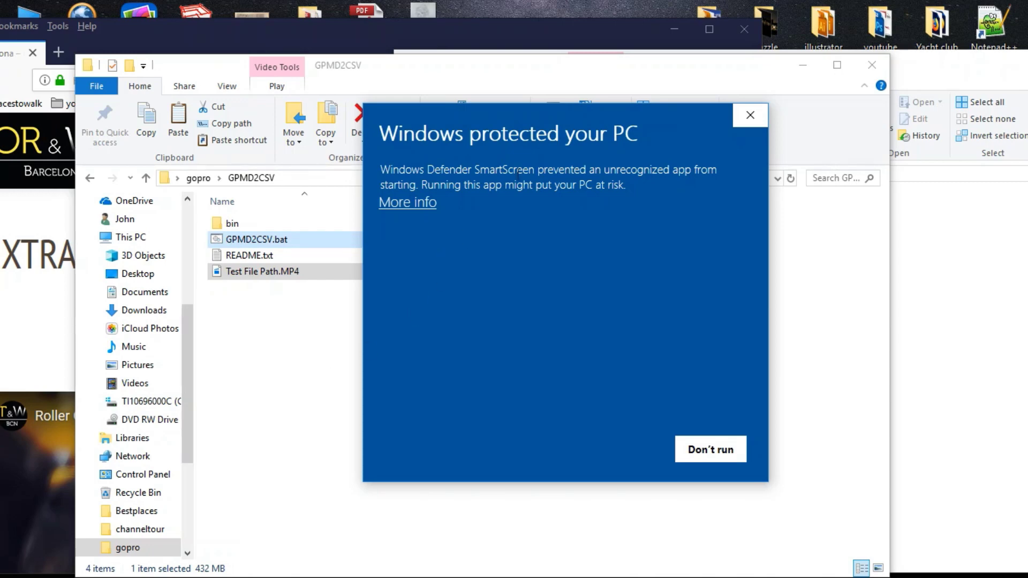
{"action": "left_click", "coordinate": [404, 206]}
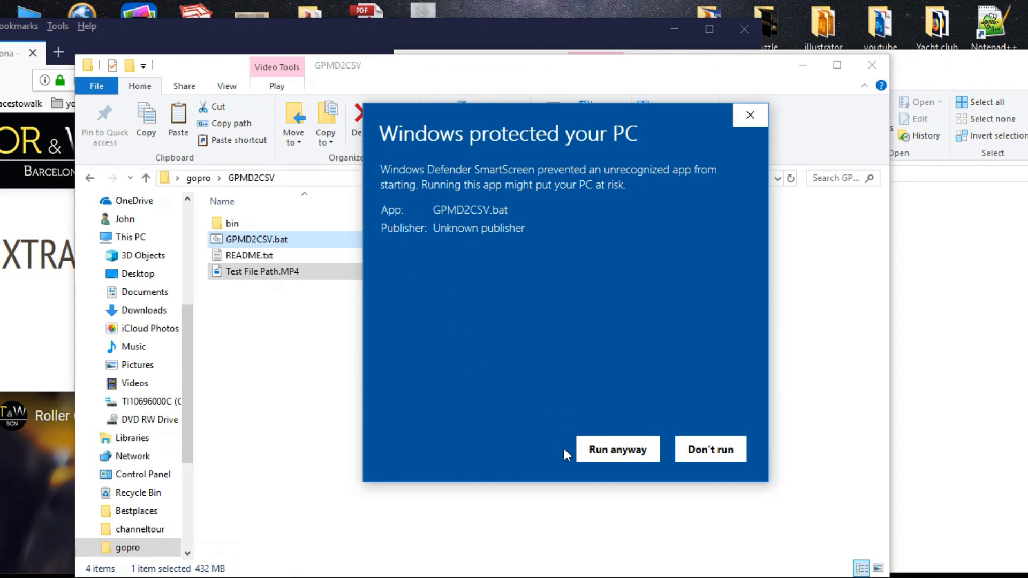
{"action": "left_click", "coordinate": [617, 450]}
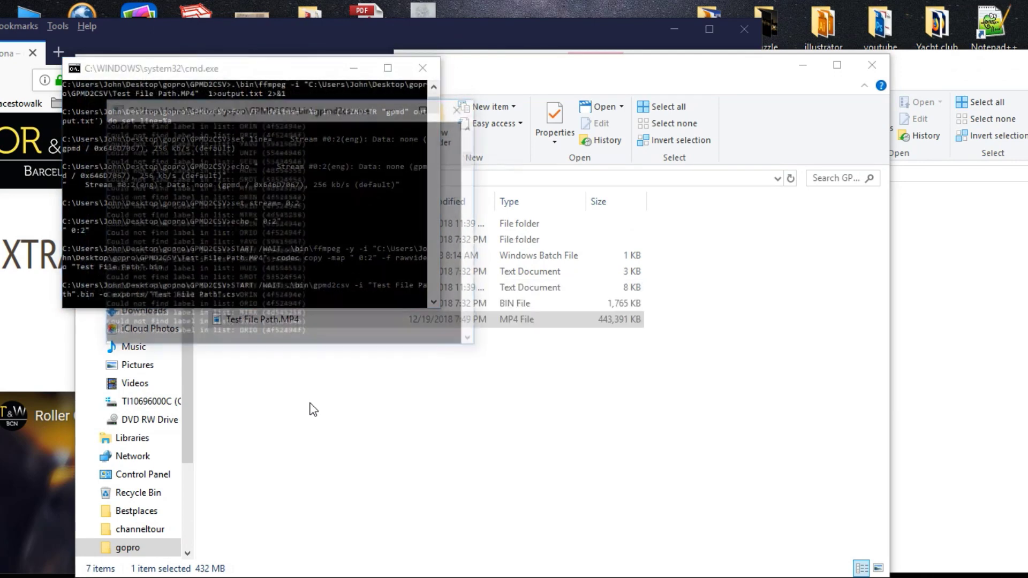
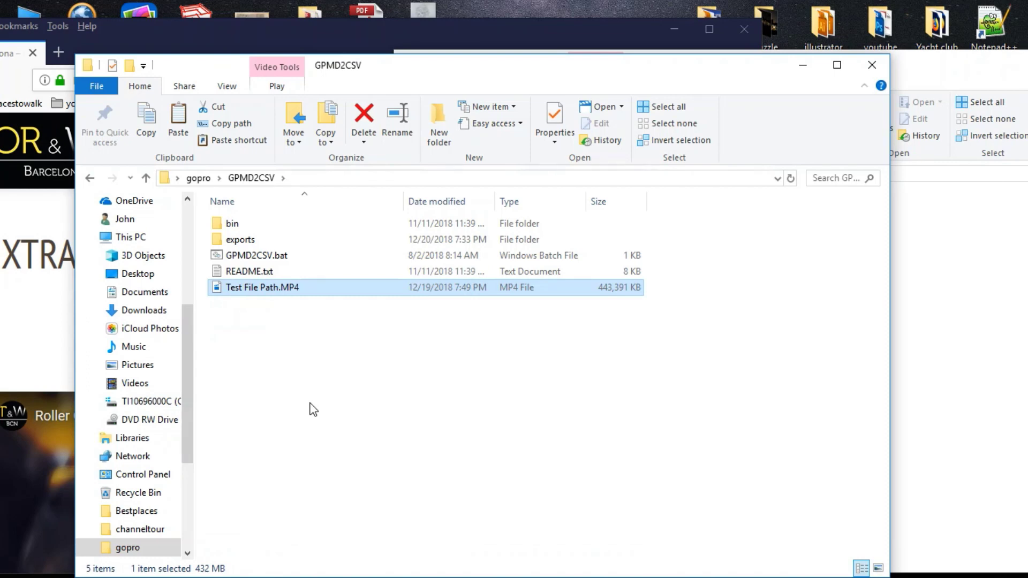
Step: Open the exports folder inside GPMD2CSV and inspect the Test File Path.gpx file
{"action": "left_click_drag", "start_coordinate": [470, 75], "coordinate": [519, 69]}
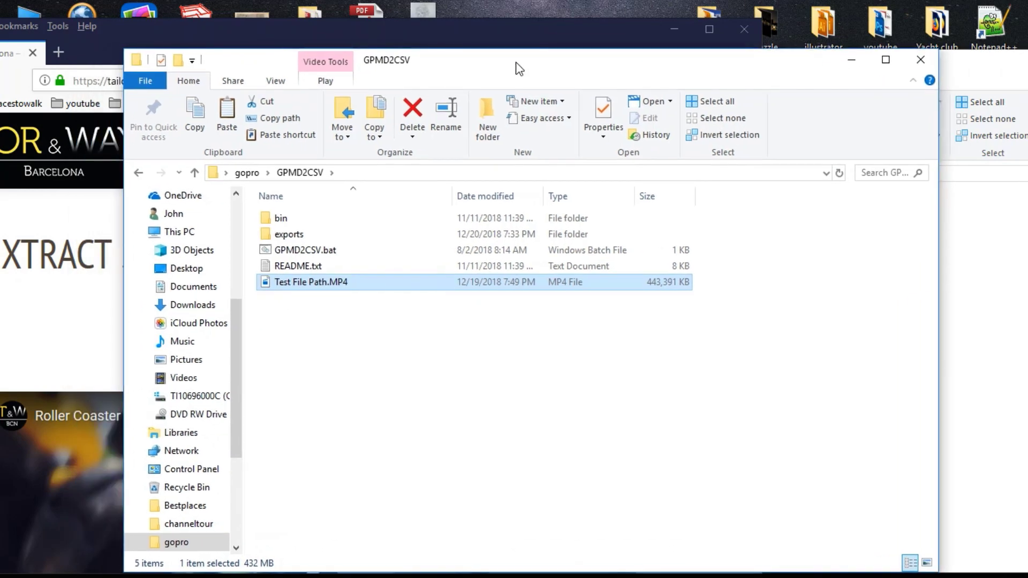
{"action": "double_click", "coordinate": [268, 236]}
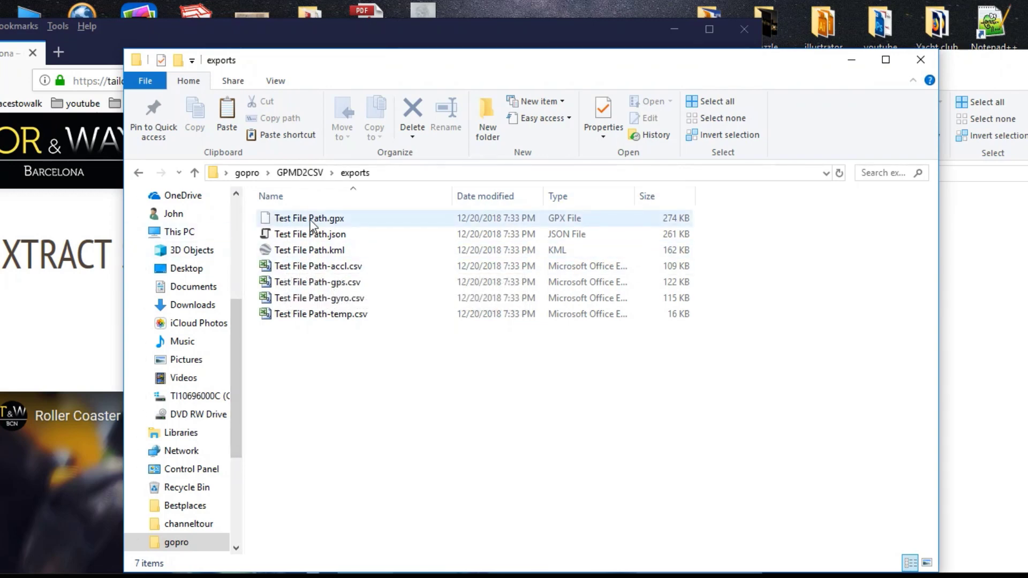
{"action": "mouse_move", "coordinate": [317, 224]}
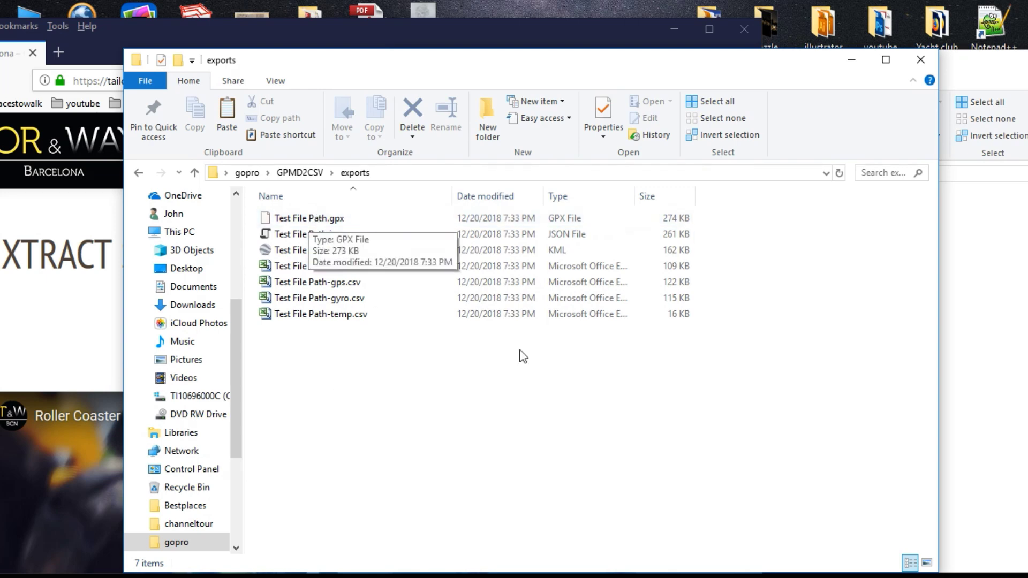
Step: Close the browser and move the exports folder window clear of the Google Earth Pro shortcut on the desktop
{"action": "left_click_drag", "start_coordinate": [445, 60], "coordinate": [529, 88]}
{"action": "left_click", "coordinate": [352, 32]}
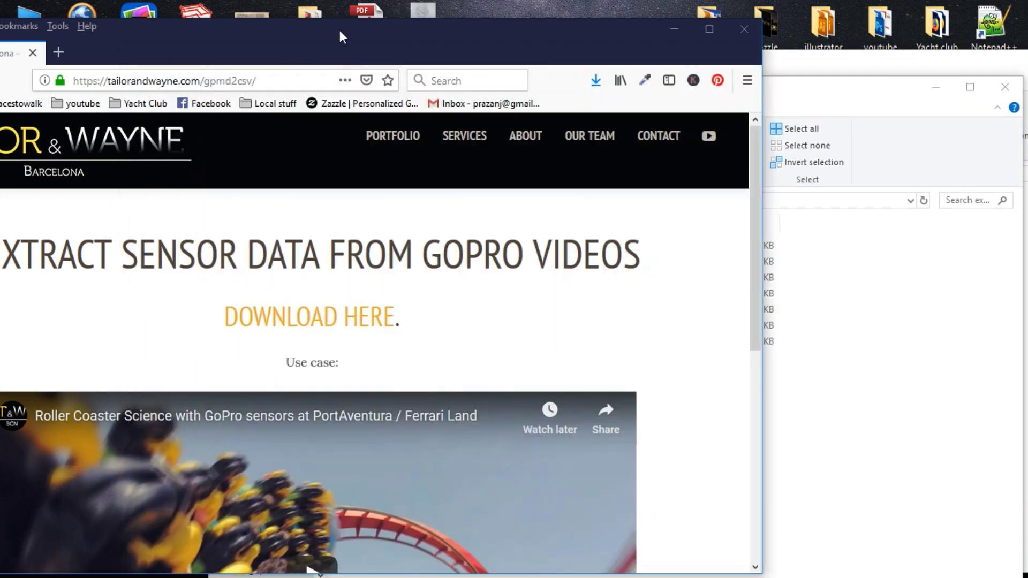
{"action": "left_click", "coordinate": [746, 28]}
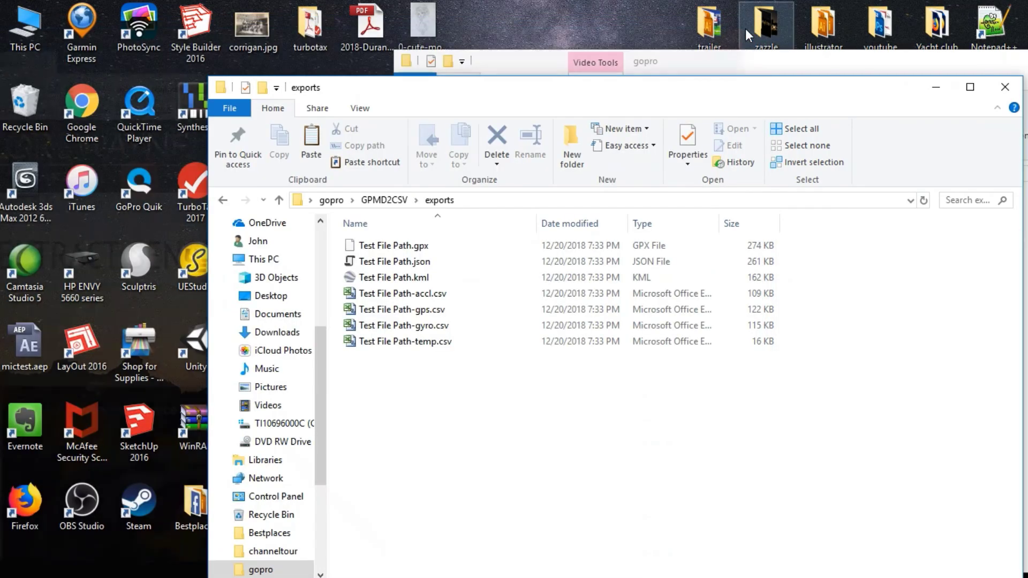
{"action": "left_click", "coordinate": [722, 66]}
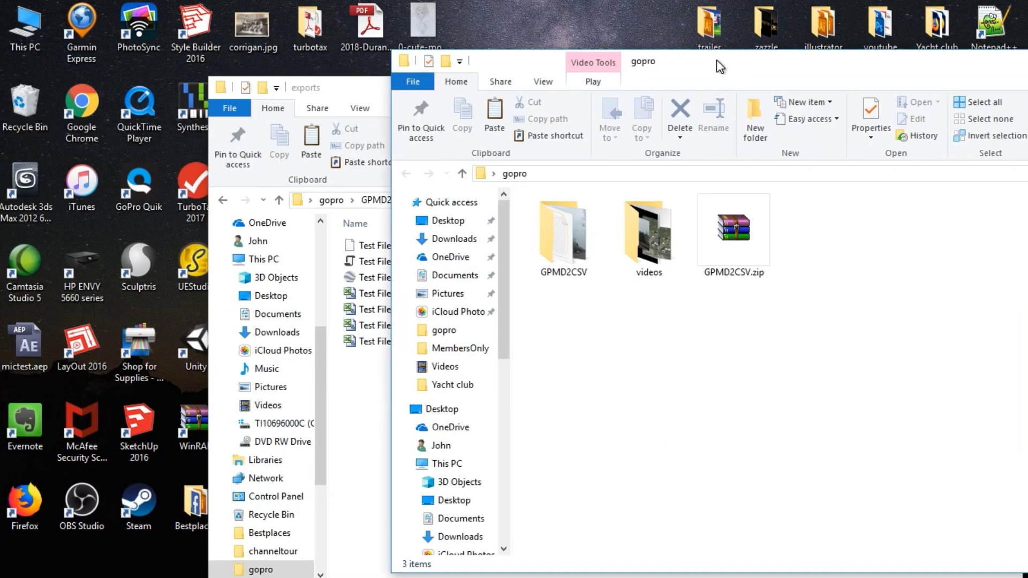
{"action": "left_click", "coordinate": [377, 92]}
{"action": "left_click_drag", "start_coordinate": [378, 93], "coordinate": [557, 39]}
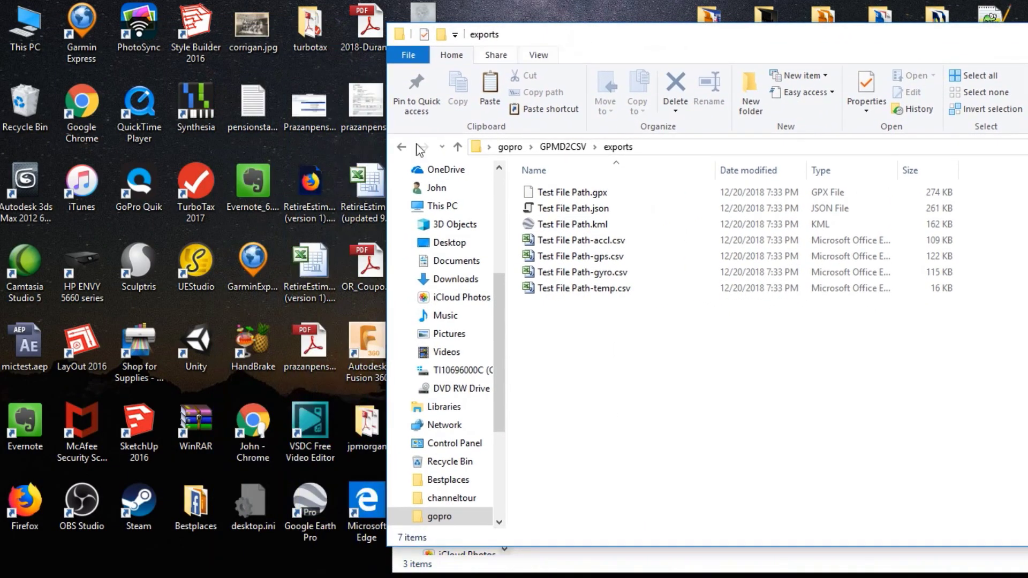
Step: Launch Google Earth Pro and browse to the gopro > GPMD2CSV > exports folder for opening a file
{"action": "double_click", "coordinate": [301, 502]}
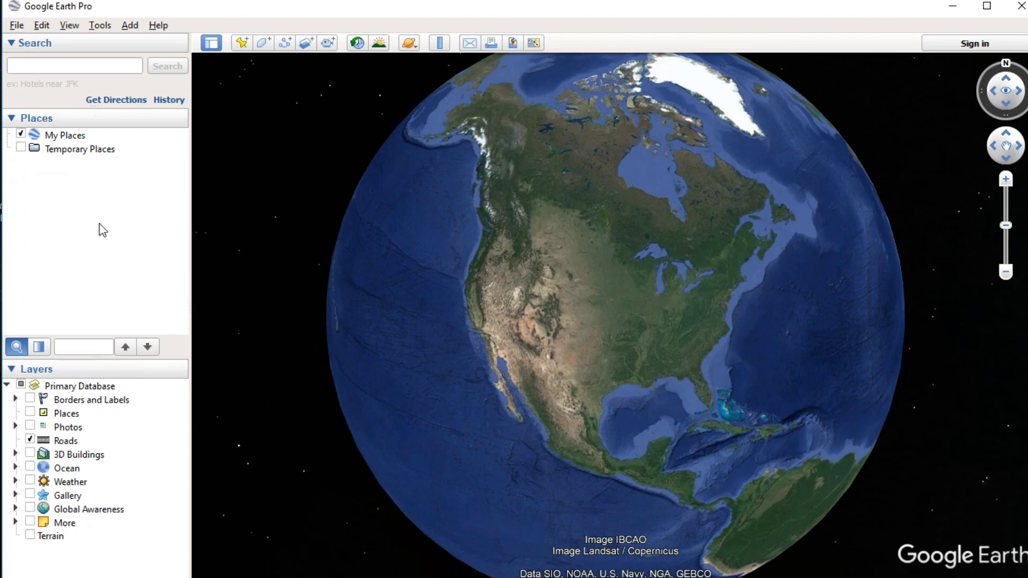
{"action": "left_click", "coordinate": [17, 26]}
{"action": "left_click", "coordinate": [33, 39]}
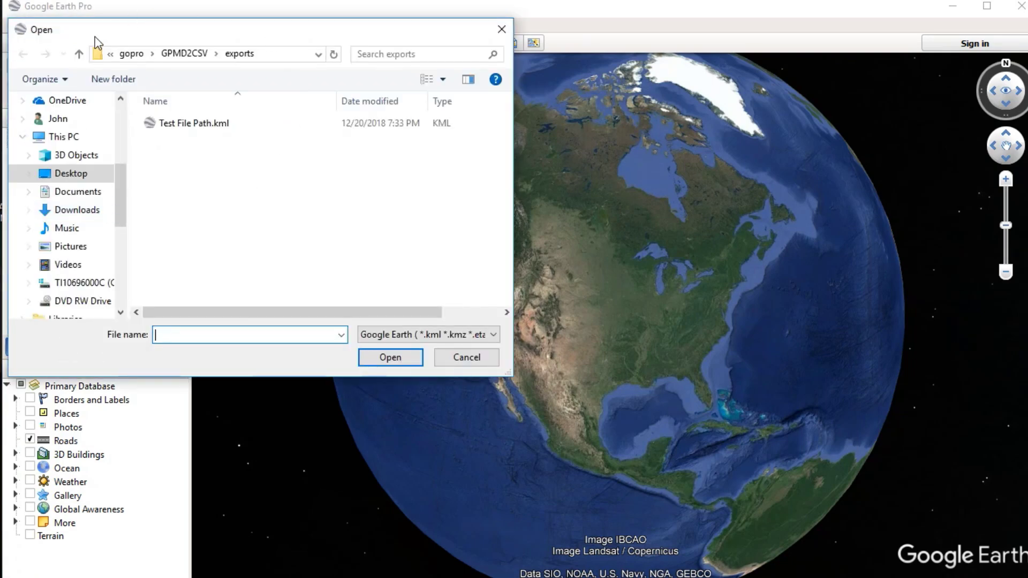
{"action": "left_click", "coordinate": [132, 54]}
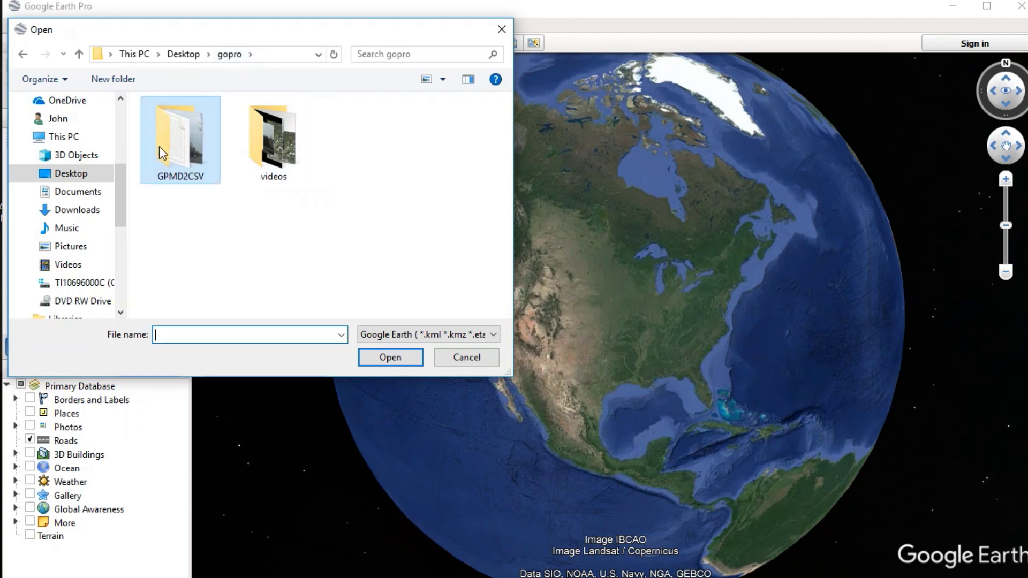
{"action": "double_click", "coordinate": [176, 149]}
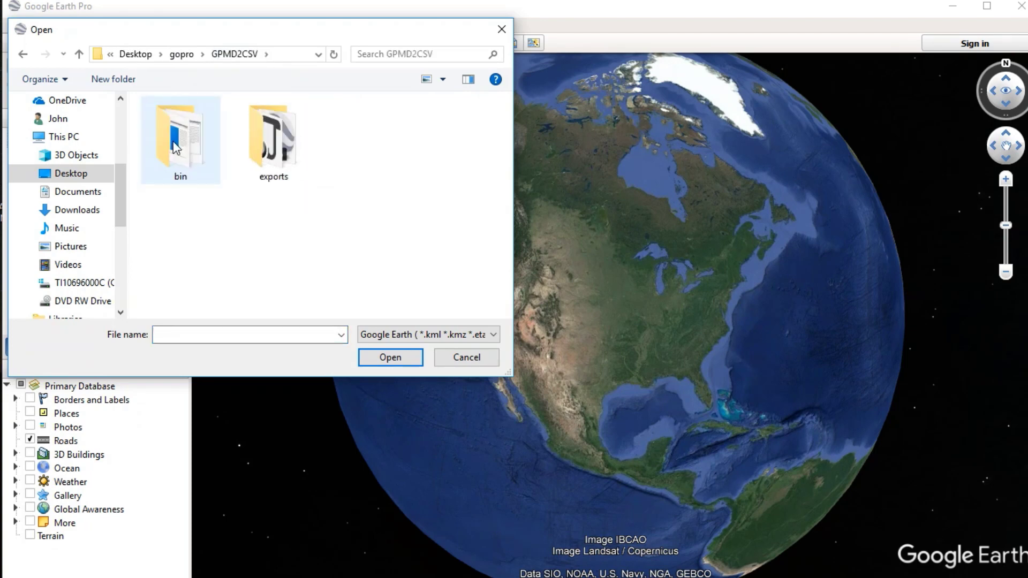
{"action": "double_click", "coordinate": [264, 140]}
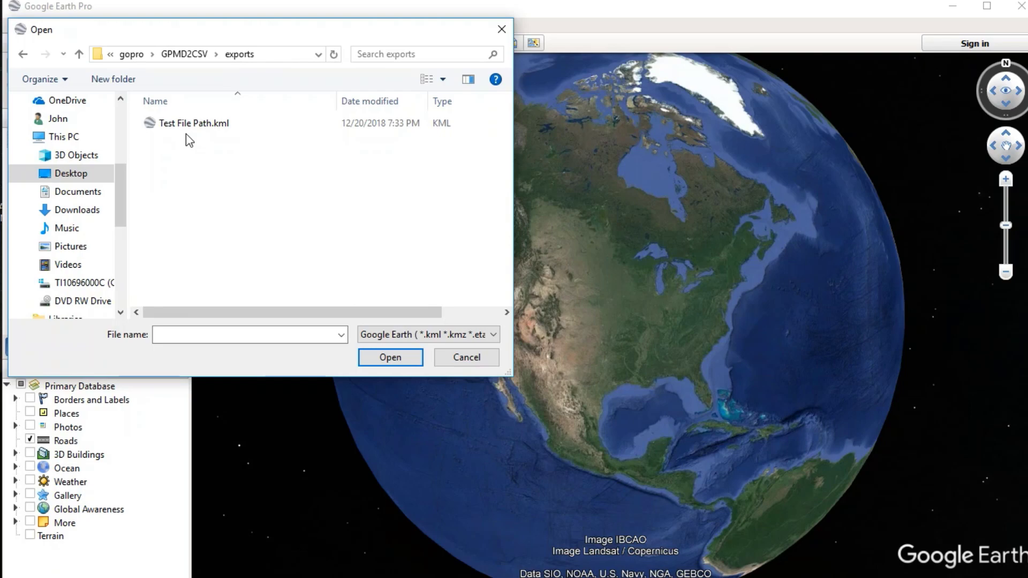
Step: Filter the exports folder to Gps files and import Test File Path.gpx with KML tracks and altitudes adjusted to ground height
{"action": "left_click", "coordinate": [493, 335]}
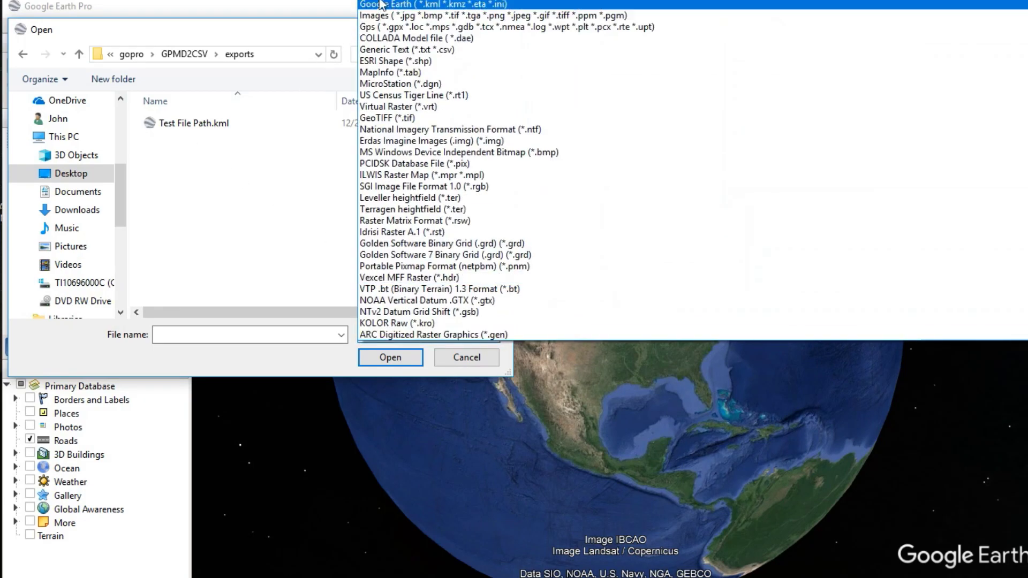
{"action": "left_click", "coordinate": [397, 26]}
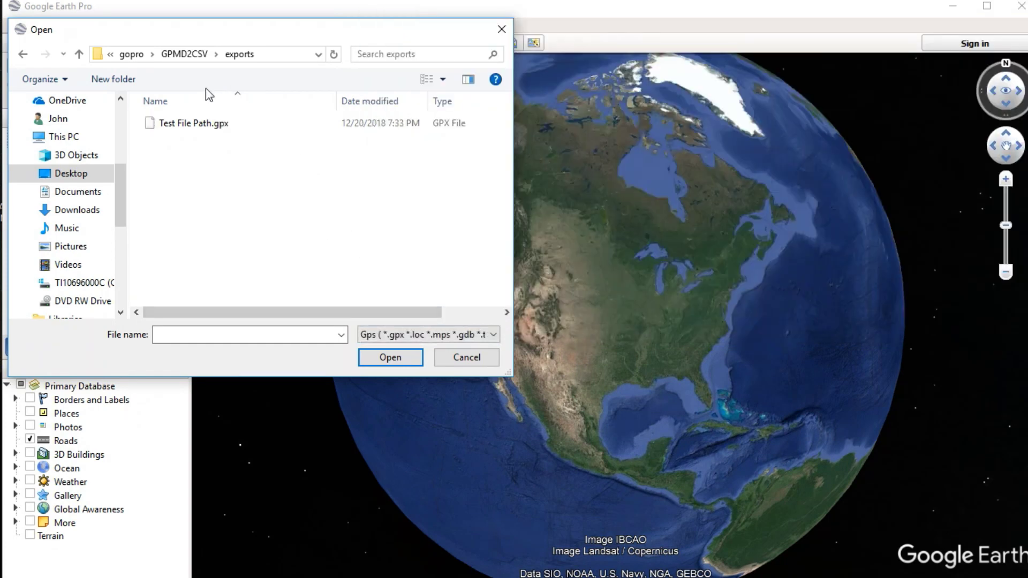
{"action": "left_click", "coordinate": [163, 129]}
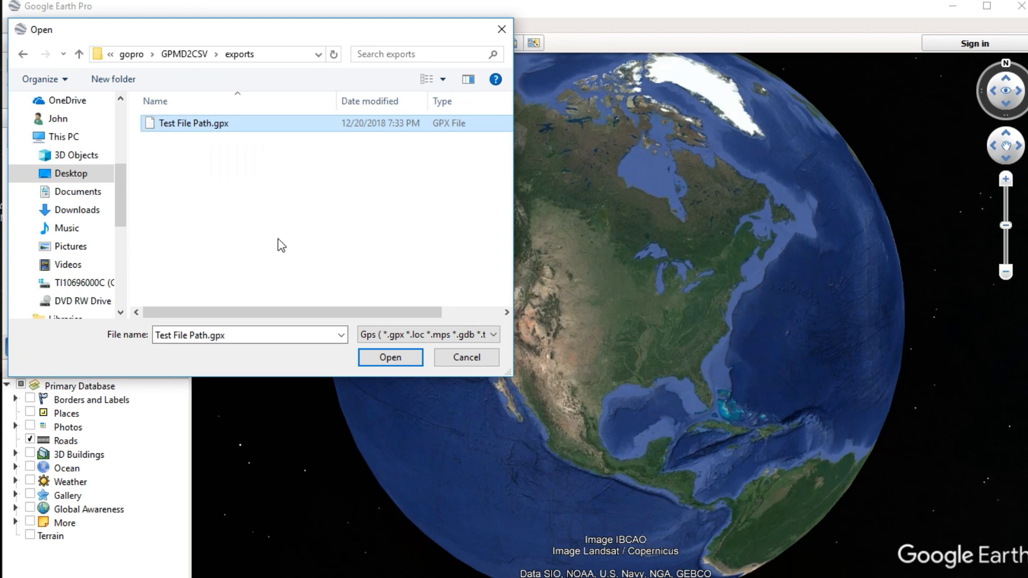
{"action": "left_click", "coordinate": [404, 357]}
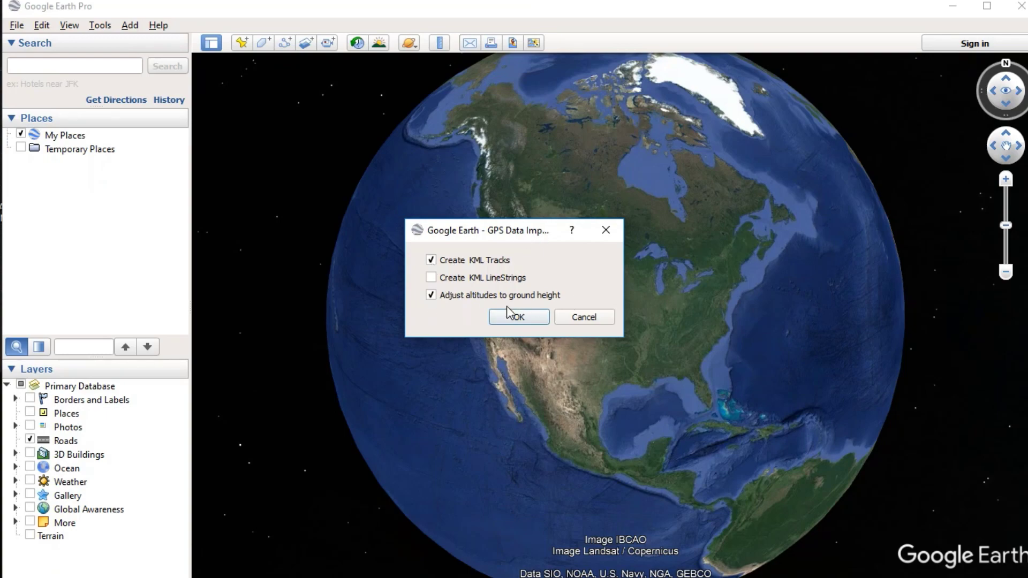
{"action": "left_click", "coordinate": [523, 320]}
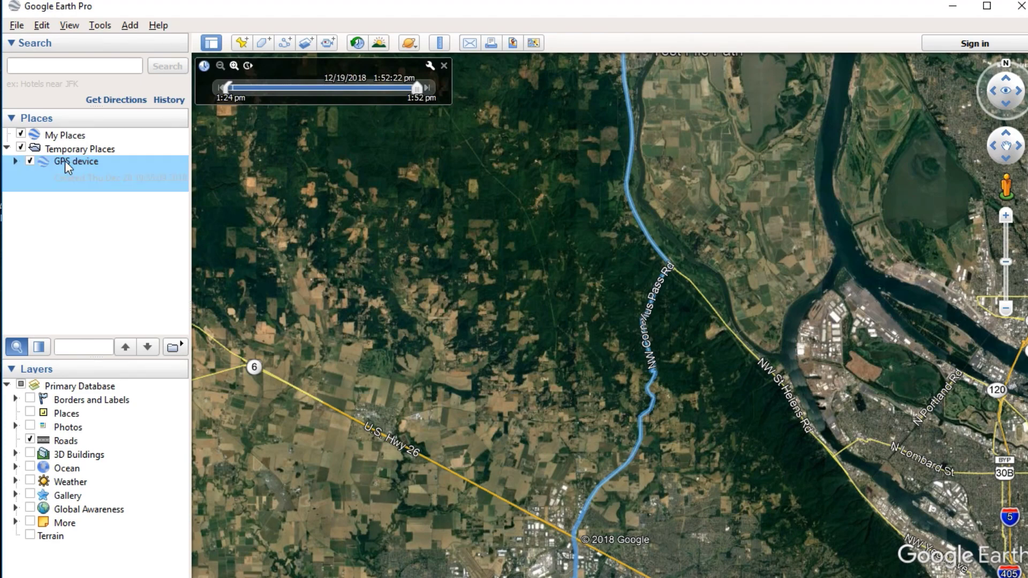
Step: Expand the imported GPS device data, fly to its Tracks folder, and check the Test File Path track's information balloon
{"action": "left_click", "coordinate": [15, 162]}
{"action": "double_click", "coordinate": [52, 199]}
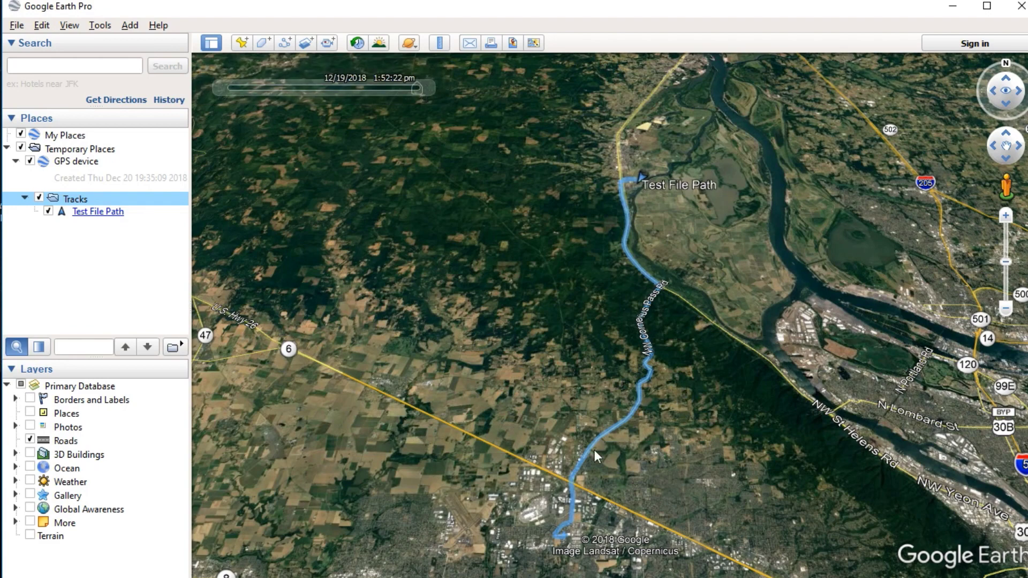
{"action": "left_click", "coordinate": [101, 213]}
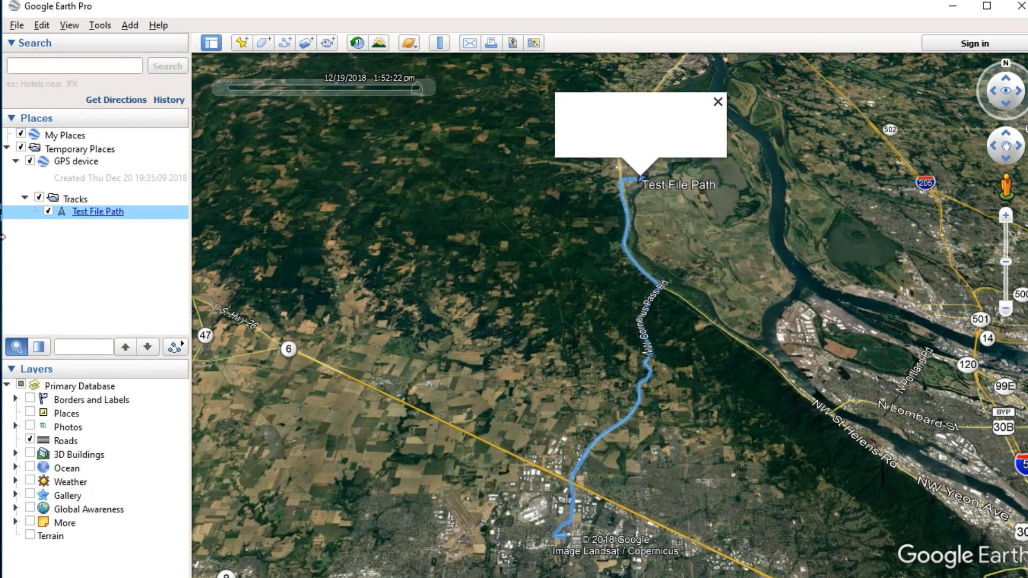
{"action": "left_click", "coordinate": [718, 102]}
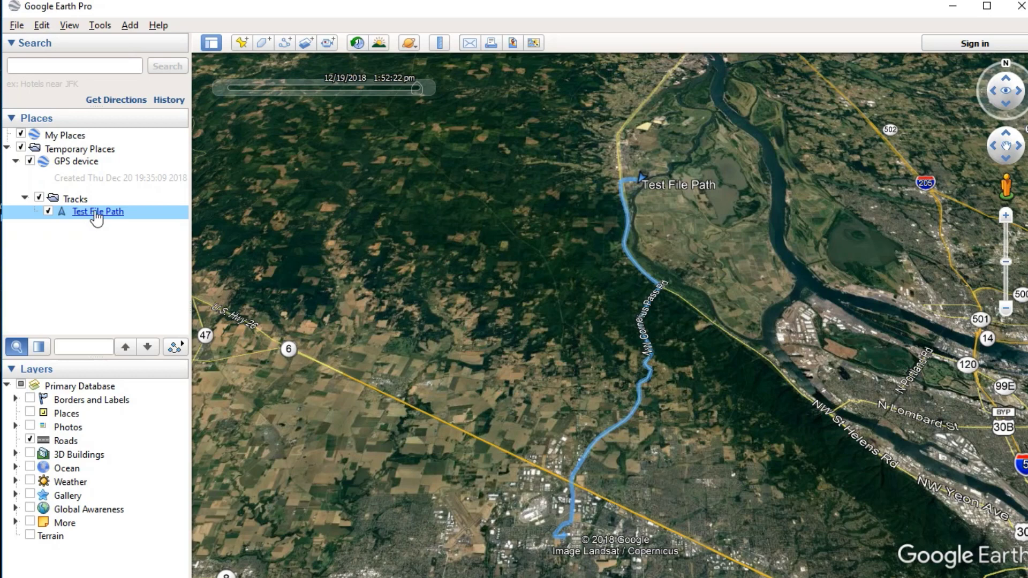
Step: Play the Test File Path track as a tour at increased speed and pause it near the end of the route
{"action": "left_click", "coordinate": [182, 346]}
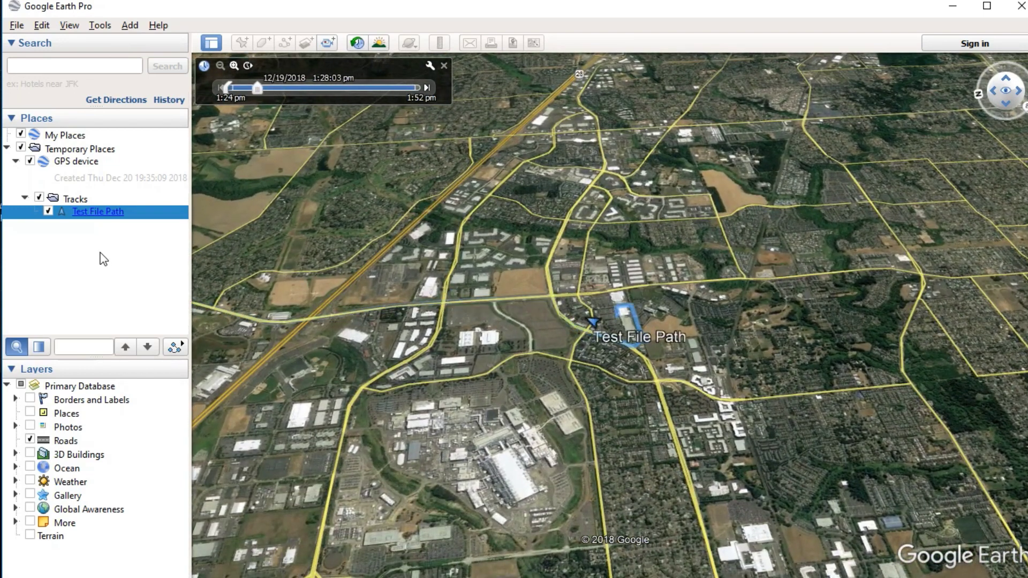
{"action": "mouse_move", "coordinate": [531, 239]}
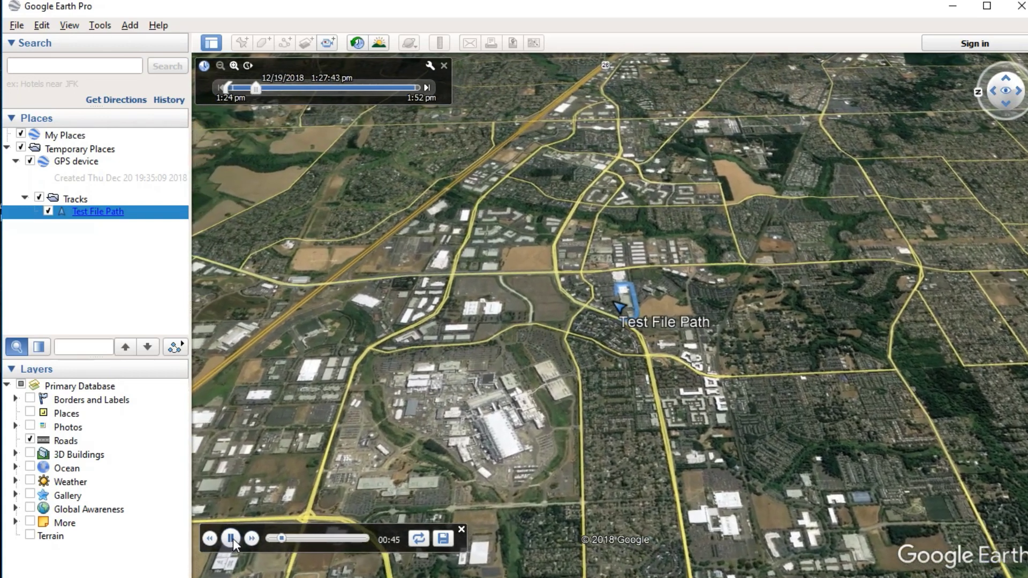
{"action": "left_click", "coordinate": [232, 538]}
{"action": "left_click", "coordinate": [231, 539]}
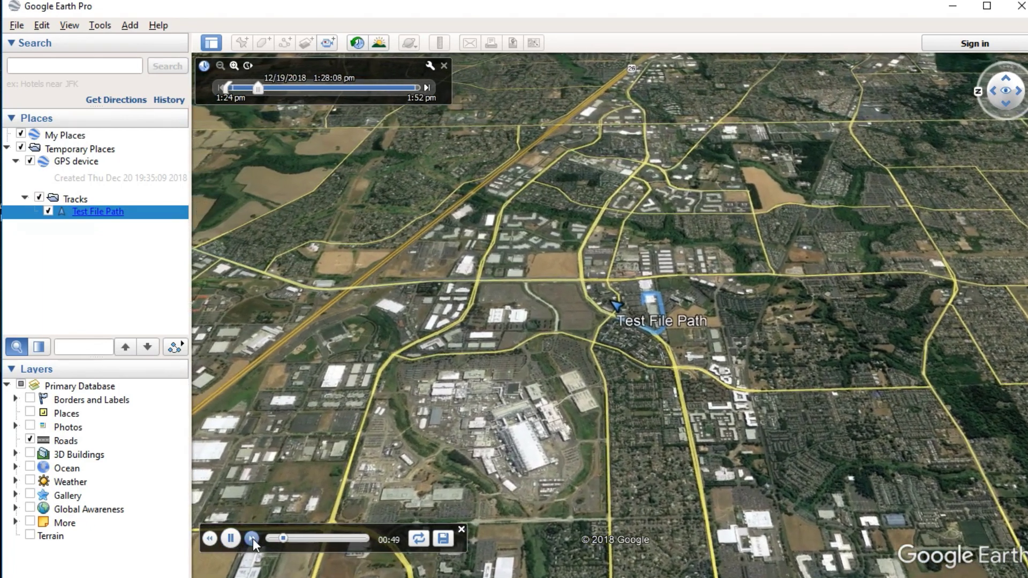
{"action": "left_click", "coordinate": [253, 539]}
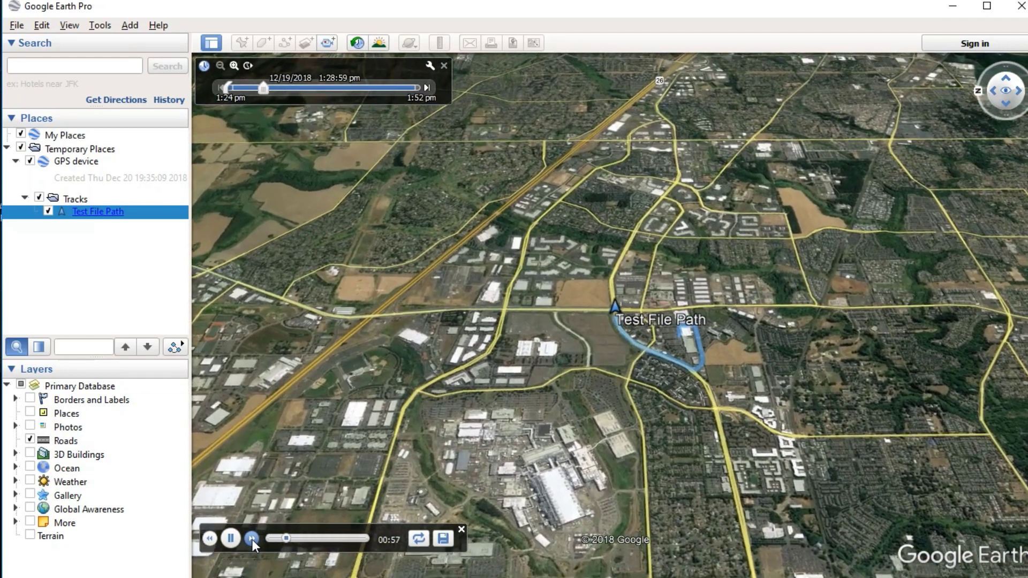
{"action": "left_click", "coordinate": [252, 538]}
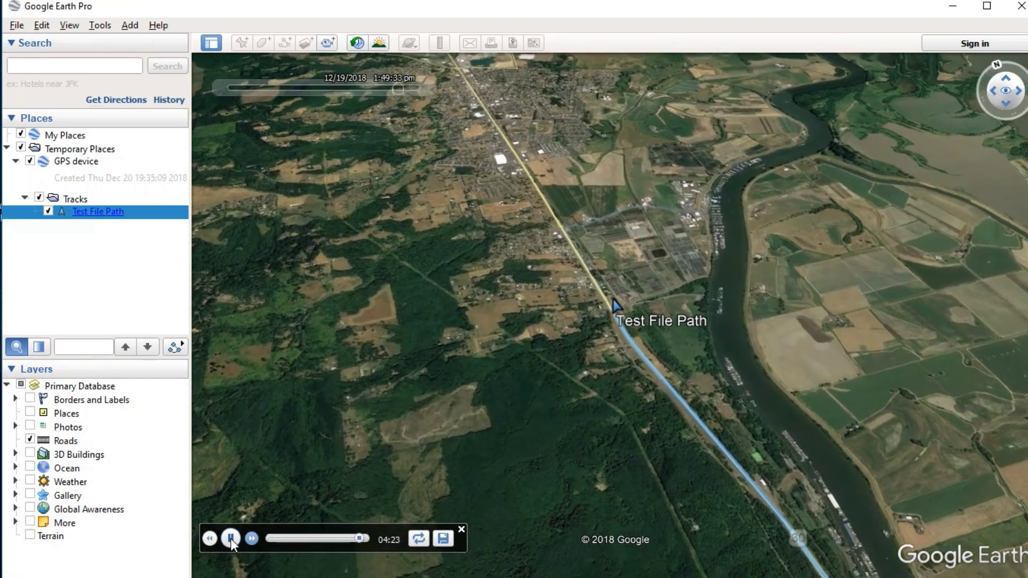
{"action": "left_click", "coordinate": [231, 539]}
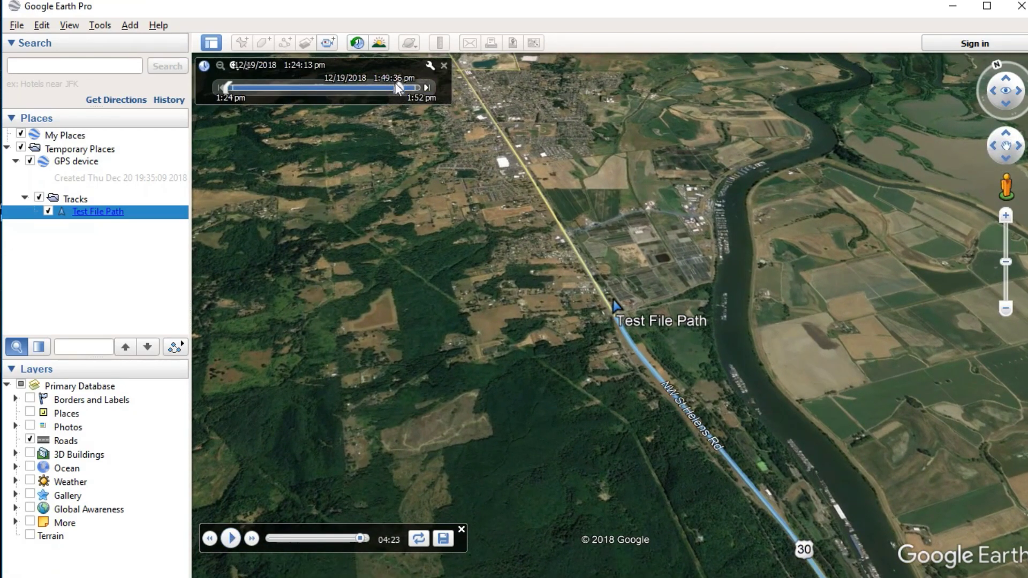
Step: Return the track tour to its beginning, trying the time slider and rewinding, and pause playback at about 00:12
{"action": "left_click_drag", "start_coordinate": [396, 88], "coordinate": [384, 89]}
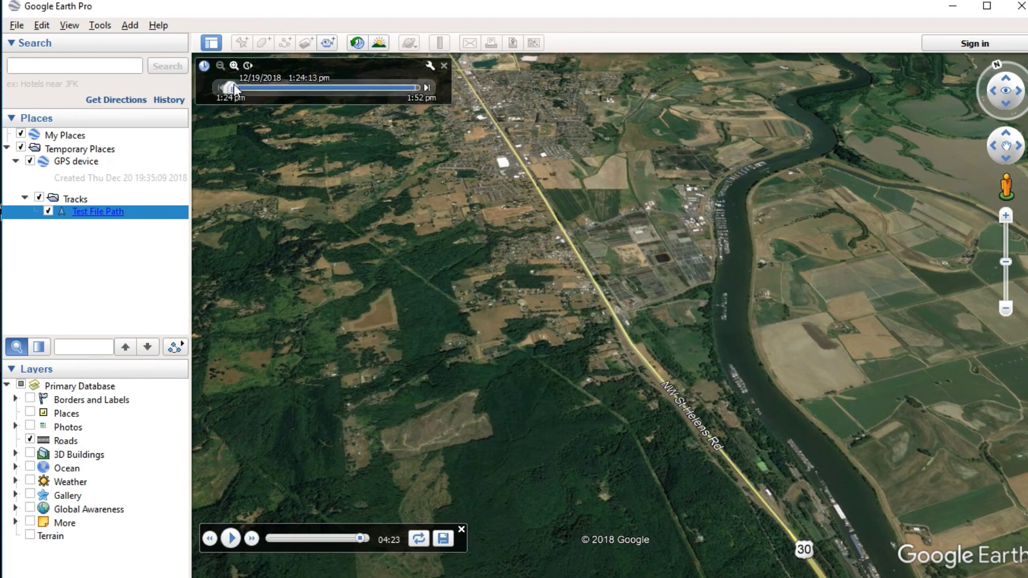
{"action": "left_click", "coordinate": [230, 538]}
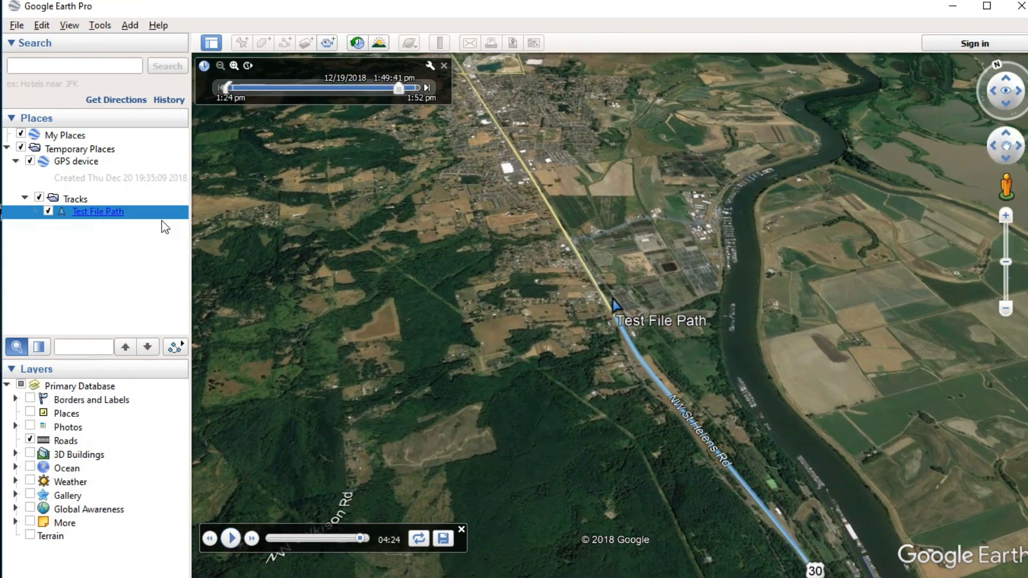
{"action": "left_click", "coordinate": [210, 538]}
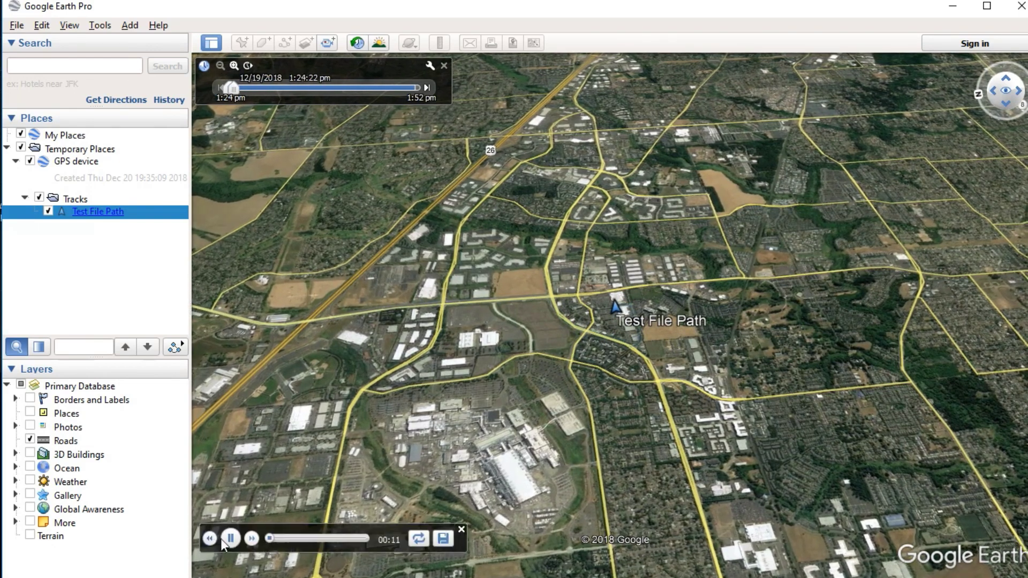
{"action": "left_click", "coordinate": [231, 538]}
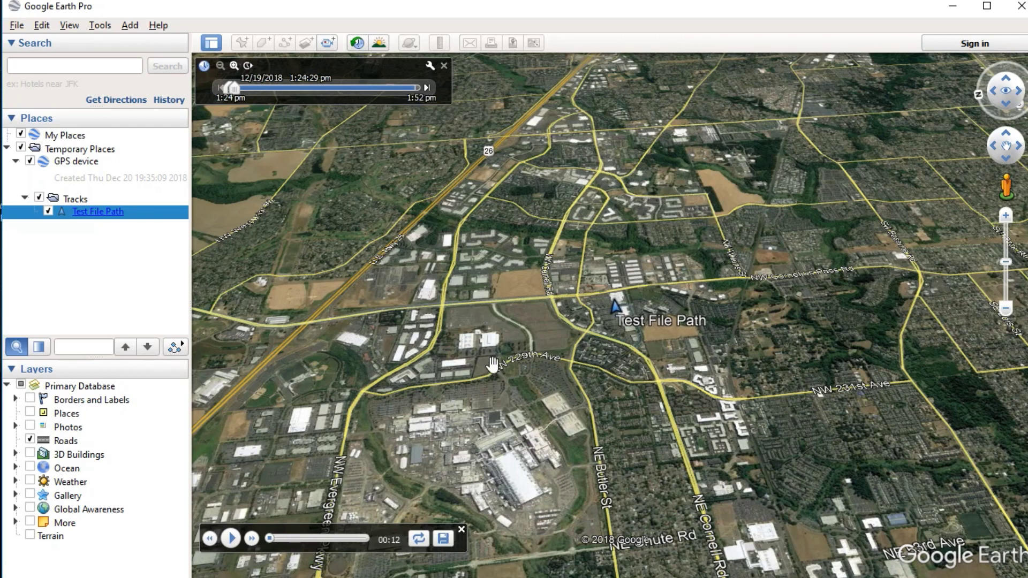
{"action": "left_click_drag", "start_coordinate": [630, 373], "coordinate": [597, 287]}
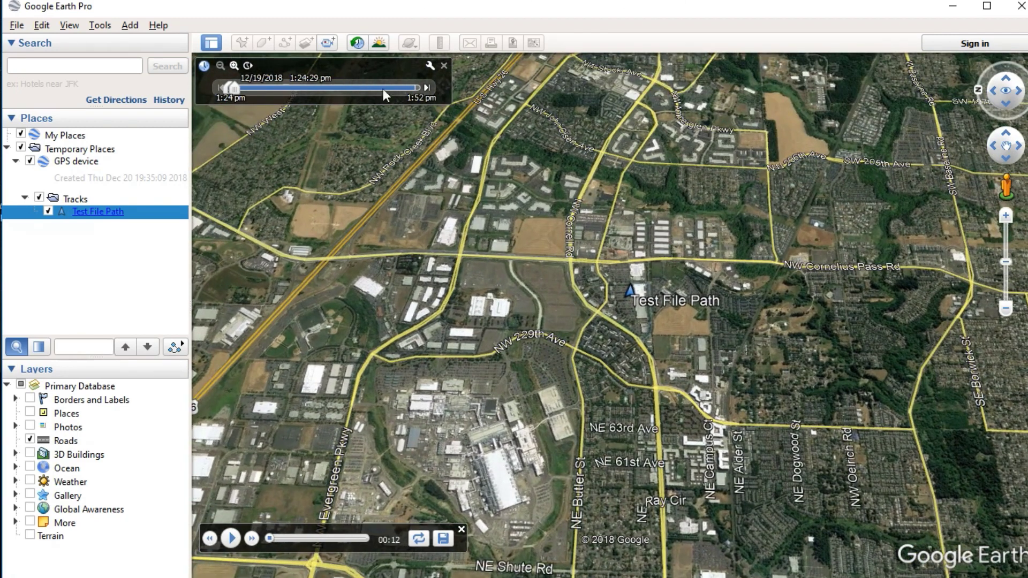
Step: Open the Touring settings in Google Earth Options
{"action": "left_click", "coordinate": [99, 27]}
{"action": "left_click", "coordinate": [128, 152]}
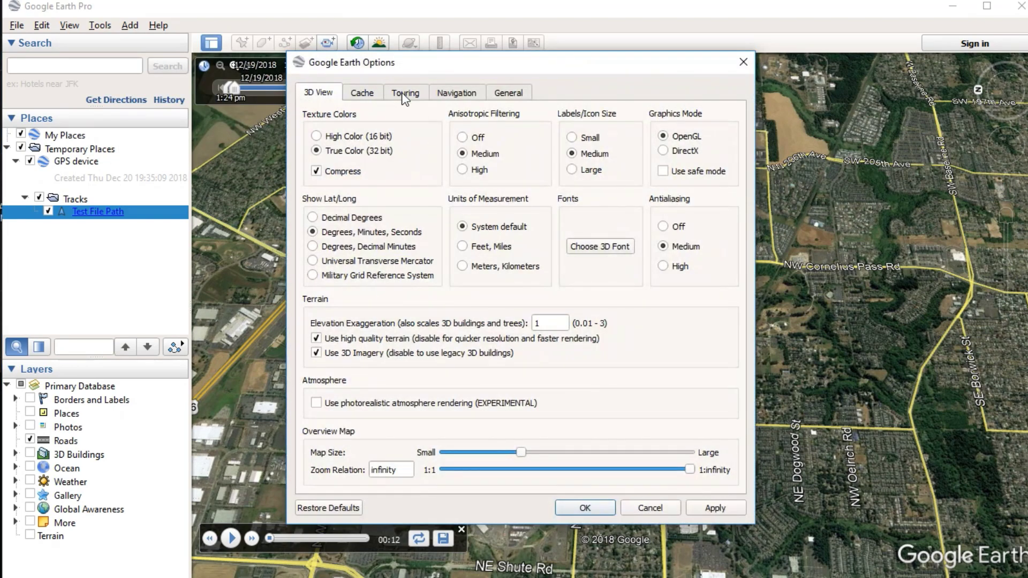
{"action": "left_click", "coordinate": [405, 95]}
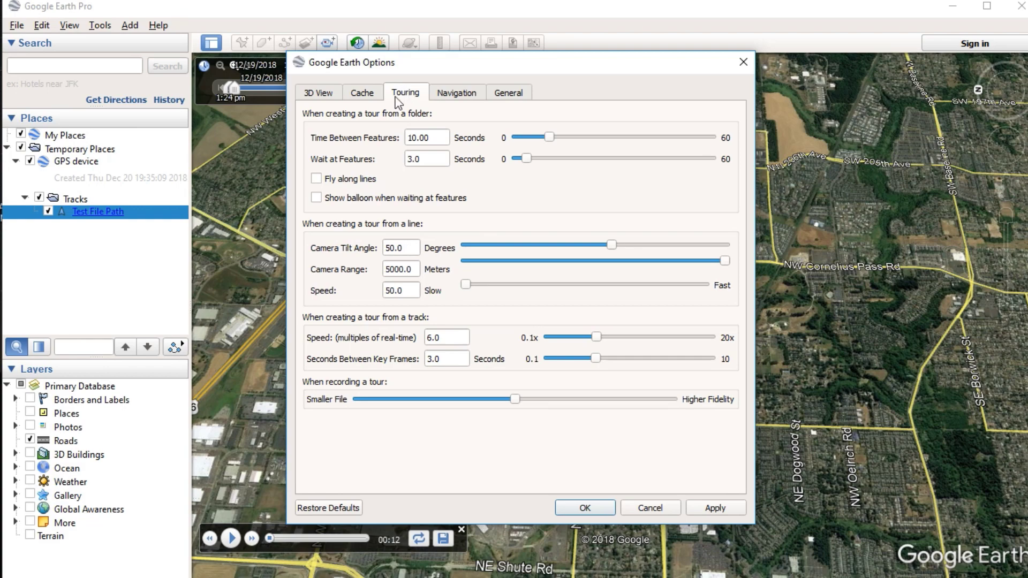